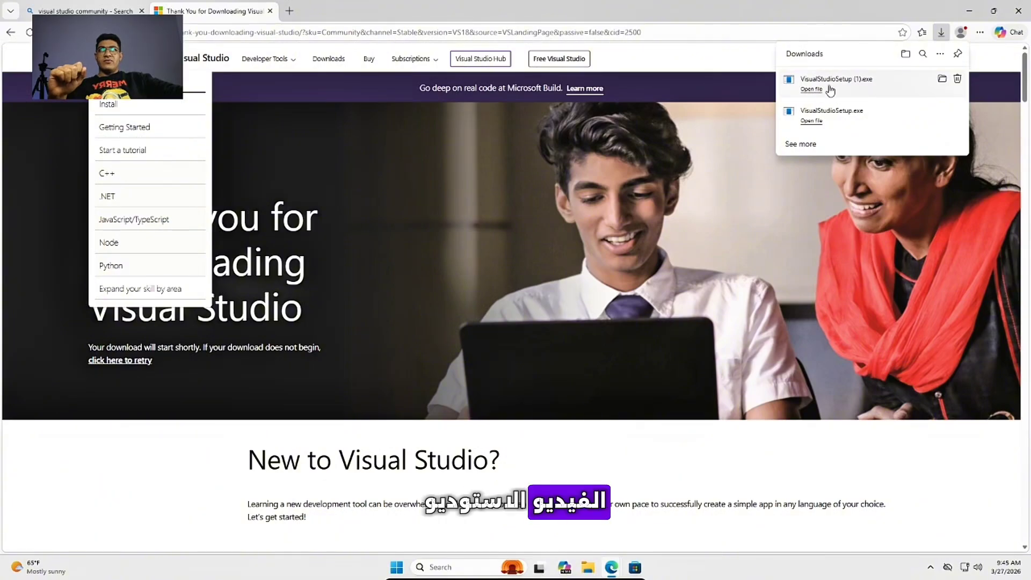
- Run the downloaded VisualStudioSetup (1).exe with permission to change the device, and continue with preparing the Visual Studio Installer
click(817, 91)
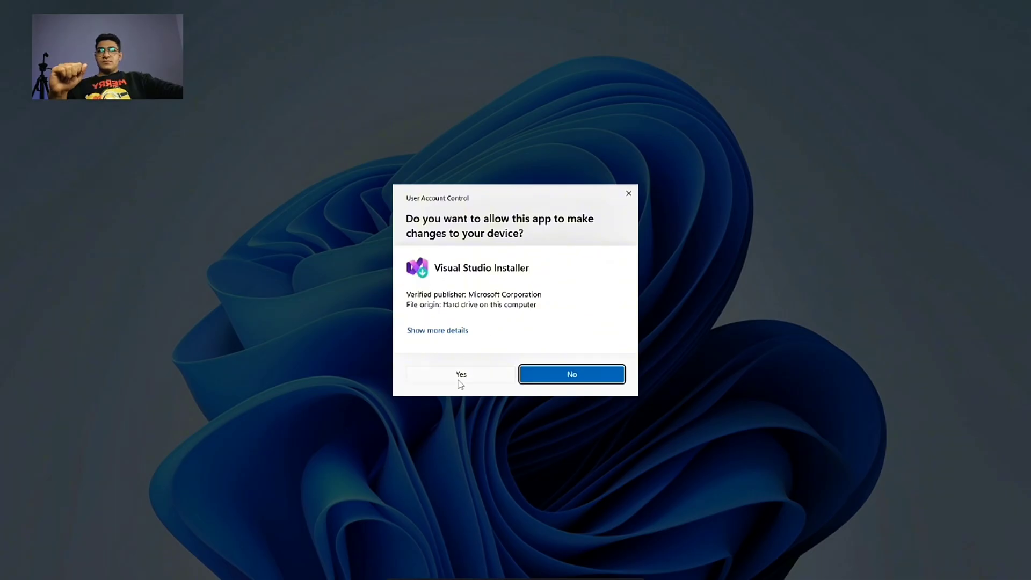
click(461, 374)
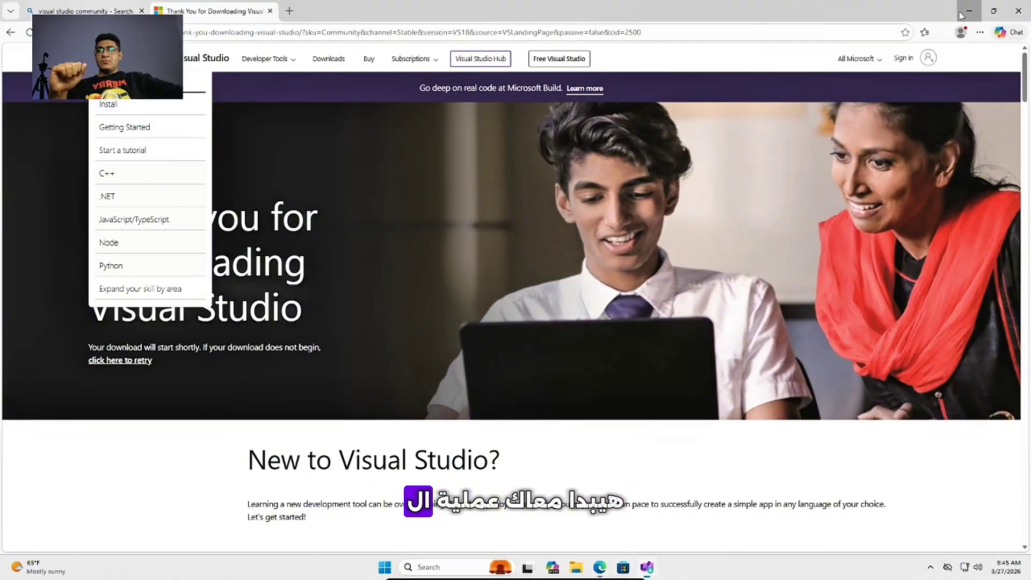
click(961, 13)
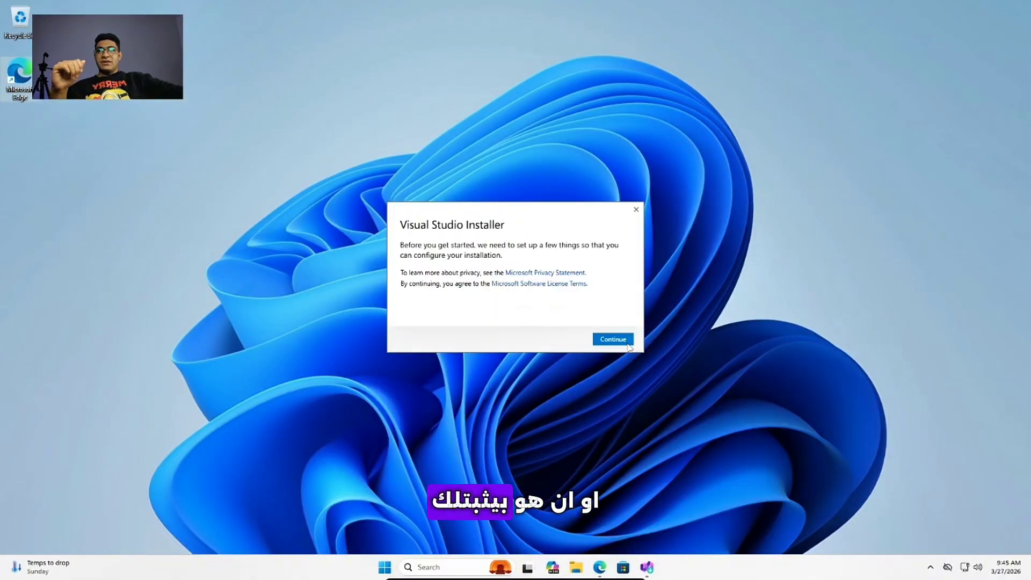
click(613, 344)
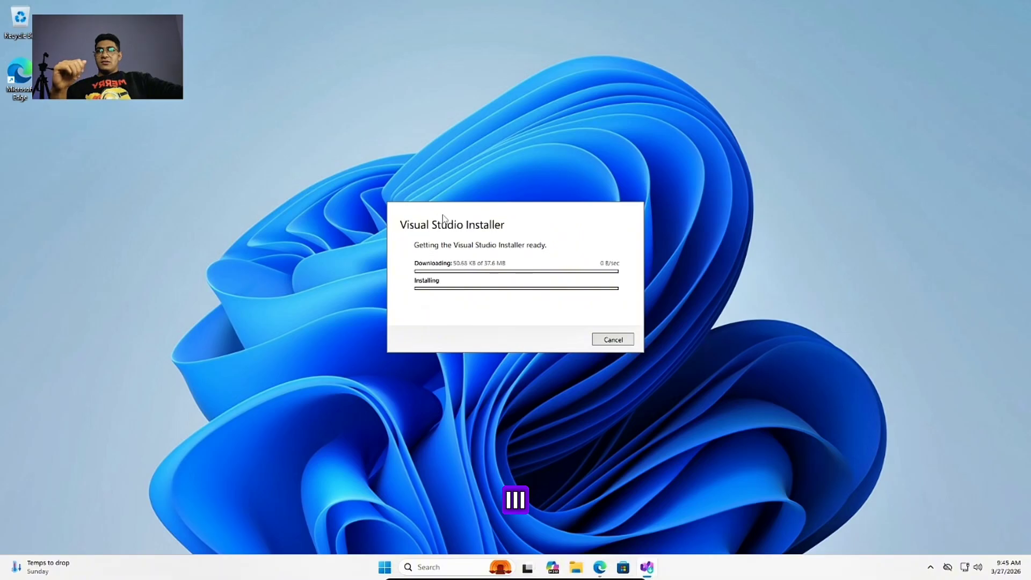
mouse_move(443, 217)
mouse_down()
mouse_move(499, 193)
mouse_move(452, 200)
mouse_move(435, 232)
mouse_up()
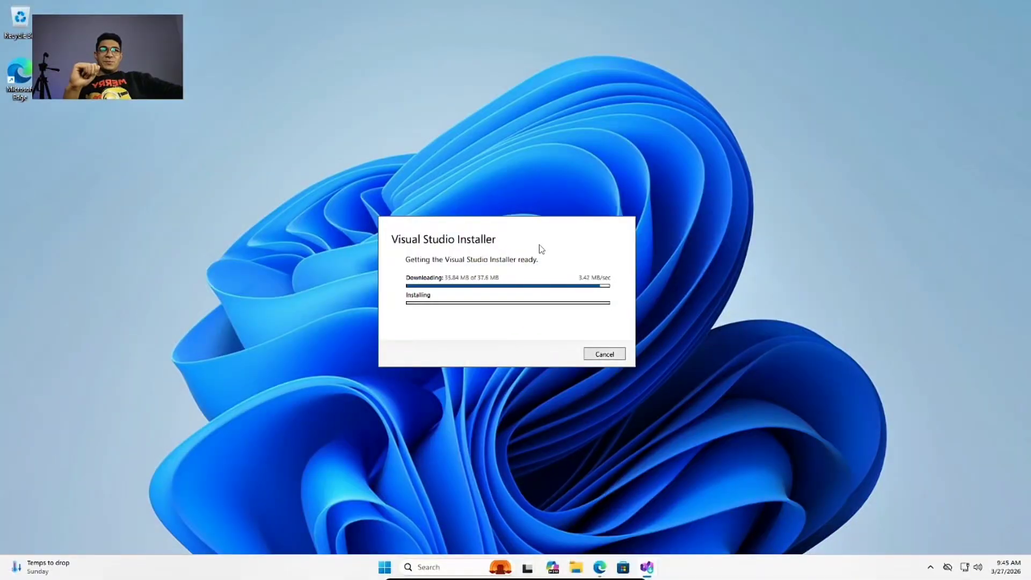
mouse_move(508, 237)
mouse_down()
mouse_move(526, 235)
mouse_move(511, 269)
mouse_move(515, 246)
mouse_up()
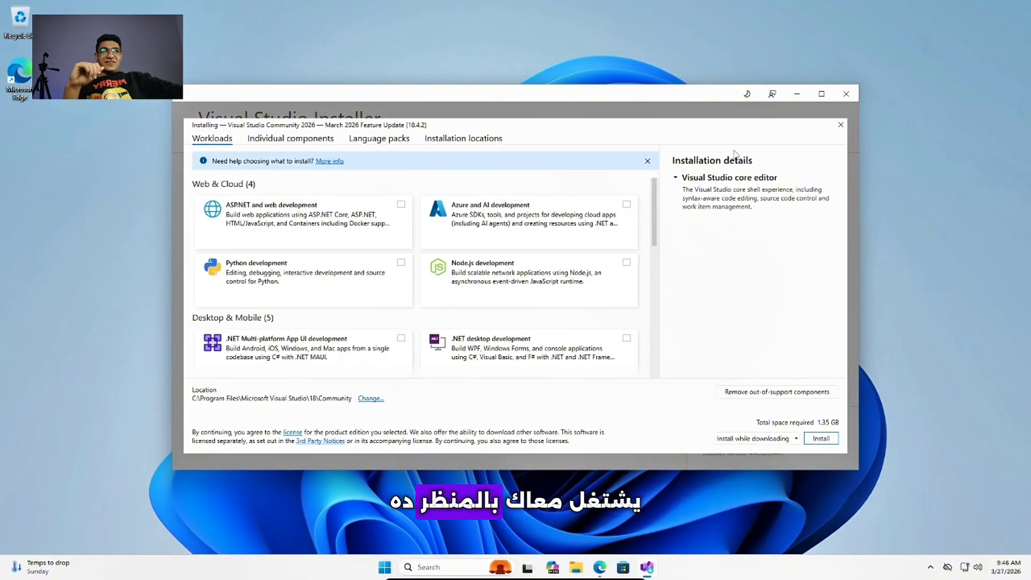
scroll(401, 237, down, 1)
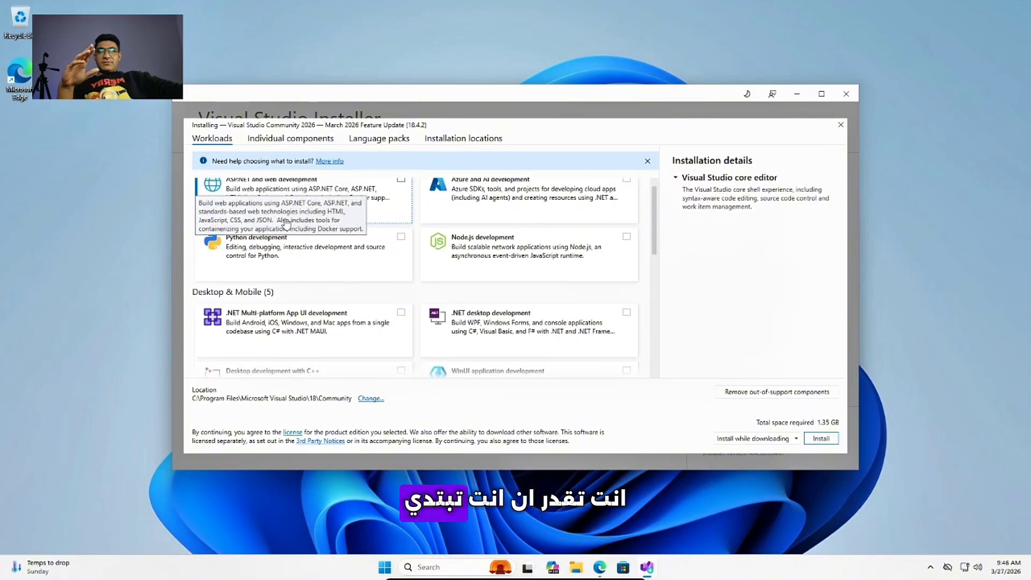
scroll(381, 328, down, 1)
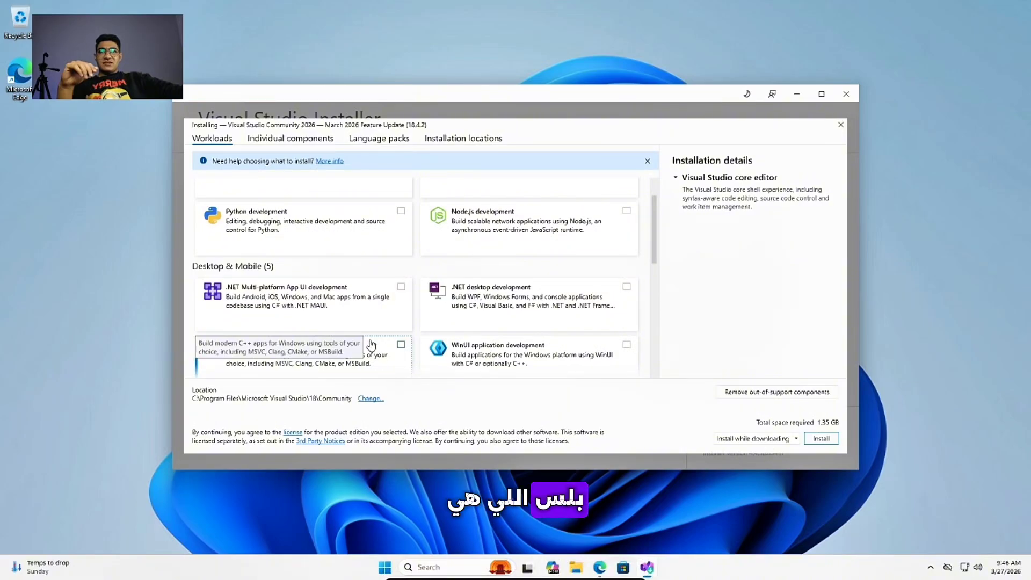
scroll(371, 345, down, 2)
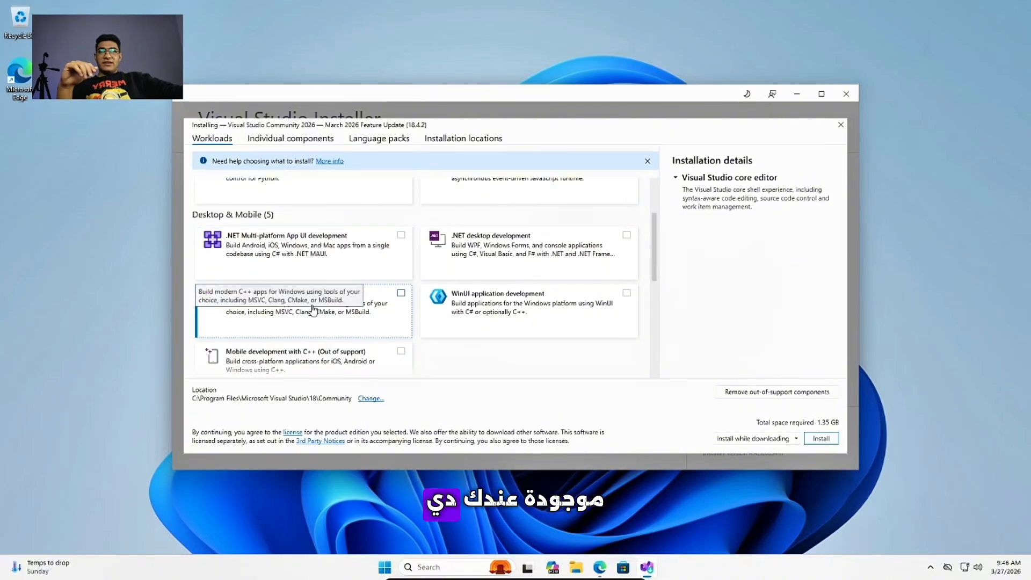
click(401, 294)
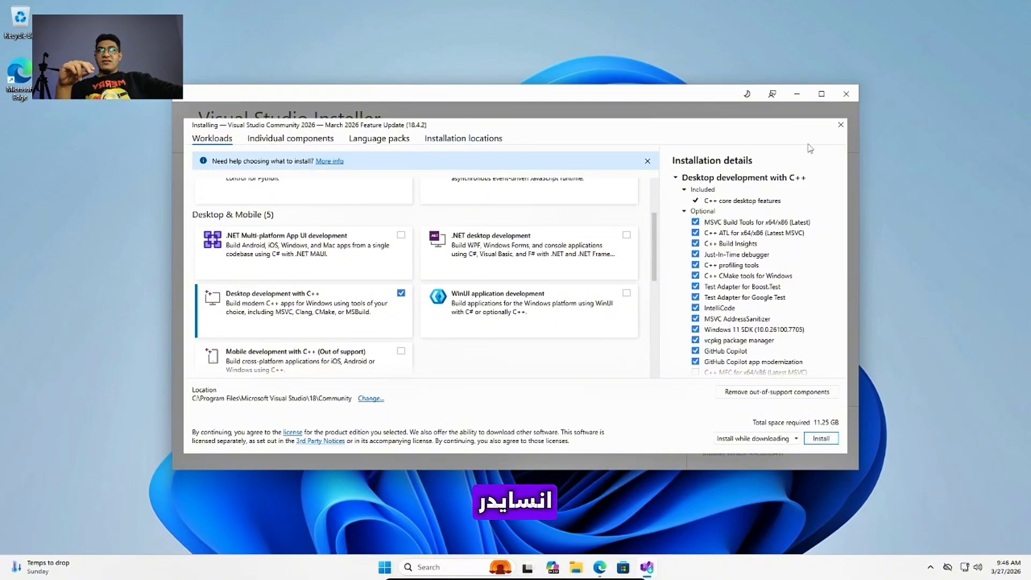
click(841, 126)
- Review the Stable and Insiders editions of Visual Studio 2026 available for installation
click(265, 148)
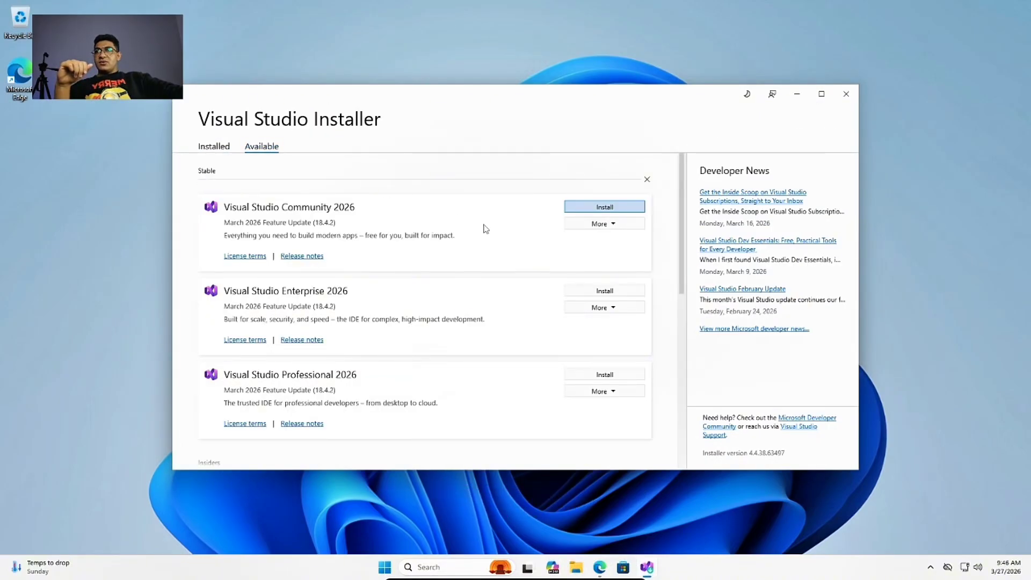
scroll(423, 229, down, 3)
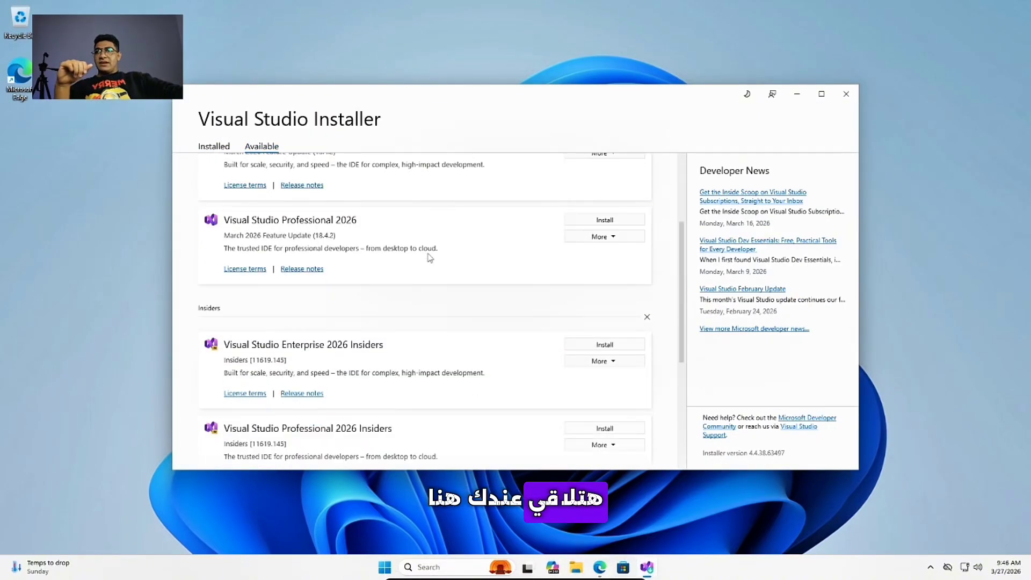
scroll(428, 253, up, 3)
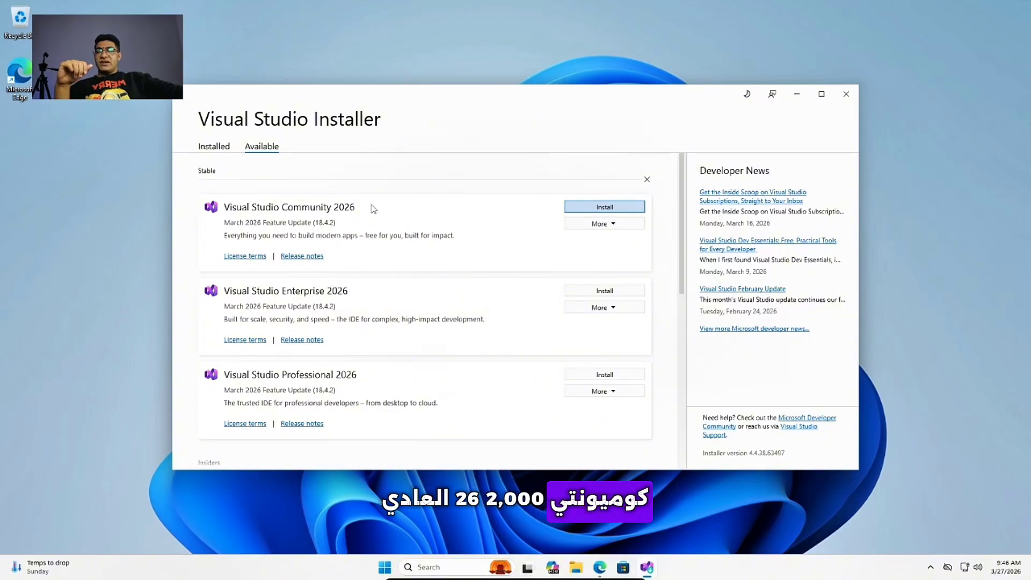
scroll(376, 231, down, 4)
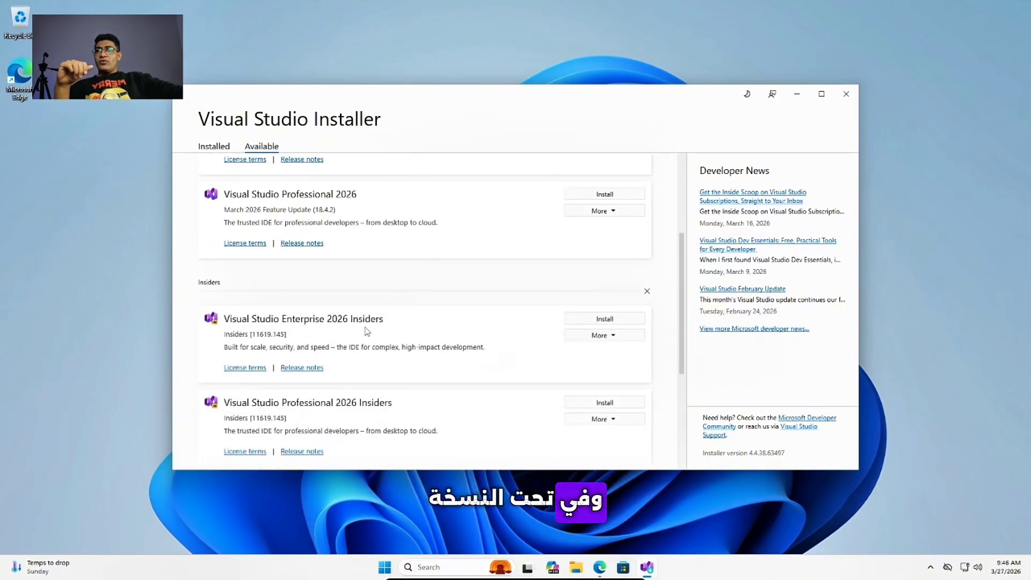
- Try to install Visual Studio Enterprise 2026 Insiders and run the required Visual Studio Installer update
click(596, 319)
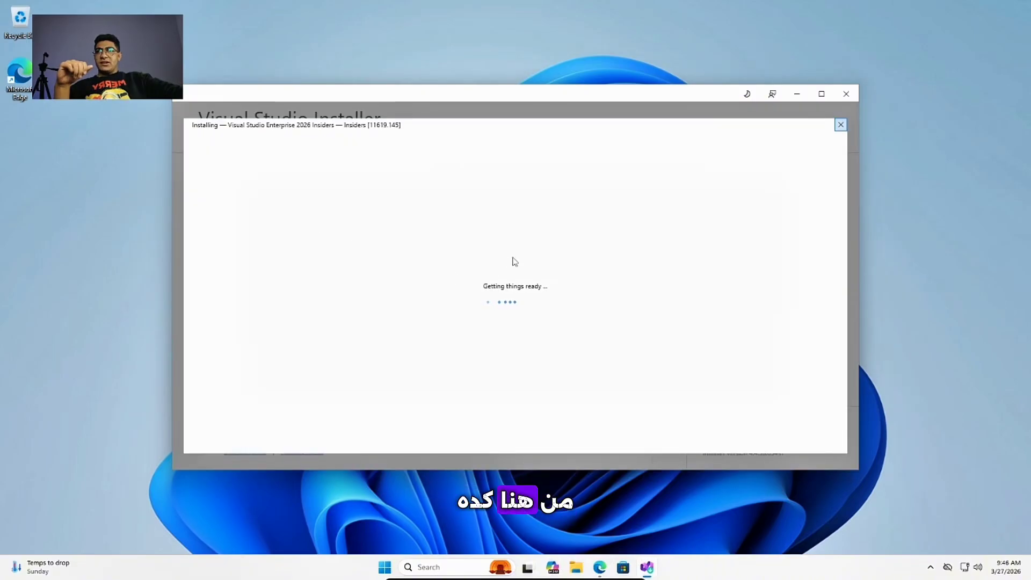
click(840, 124)
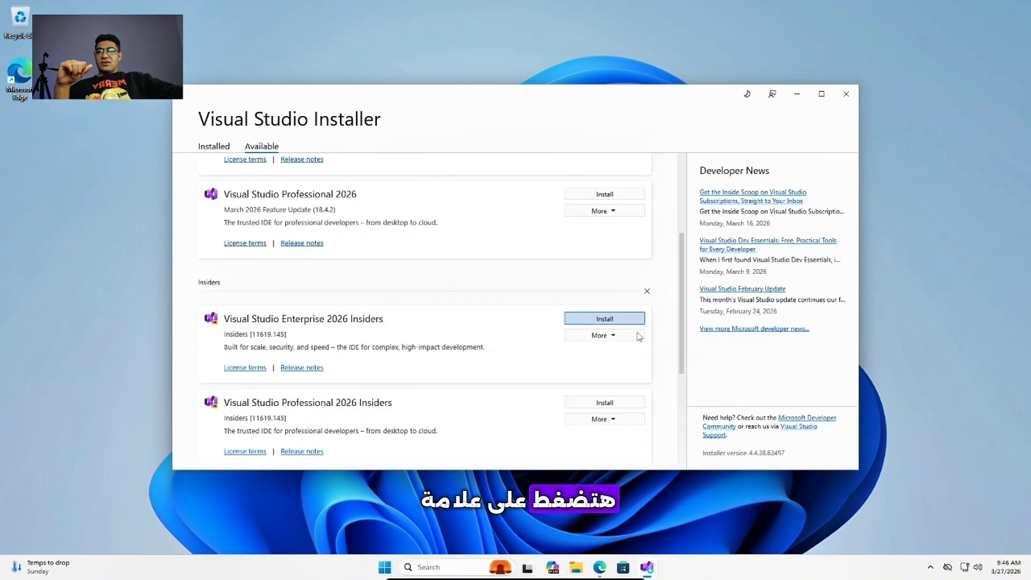
click(613, 318)
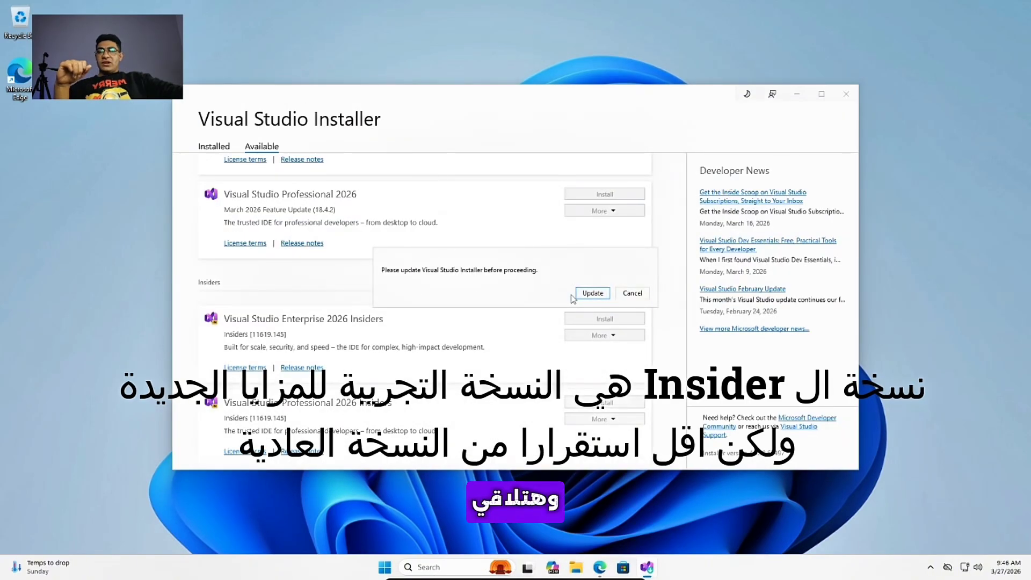
click(594, 293)
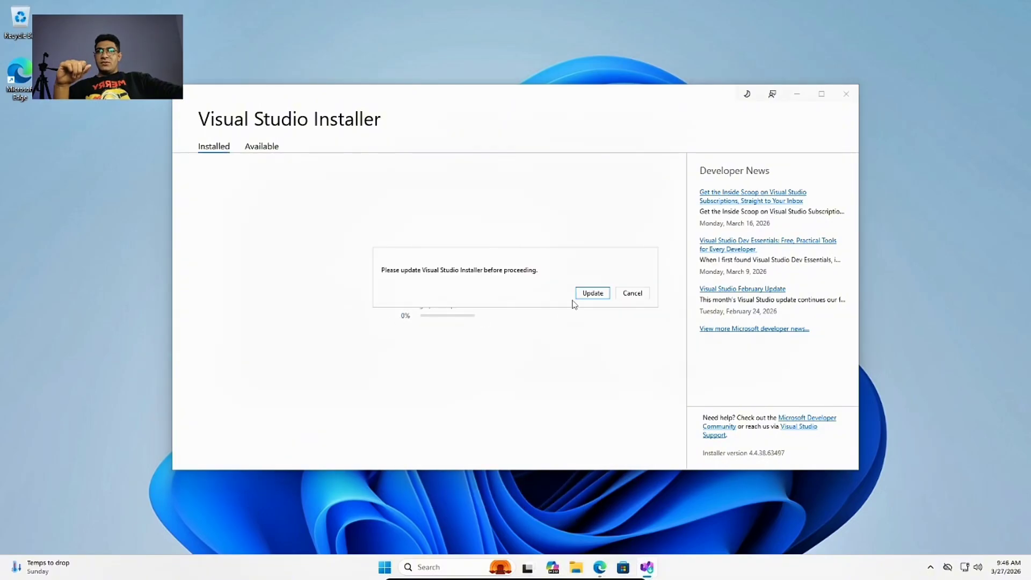
click(594, 294)
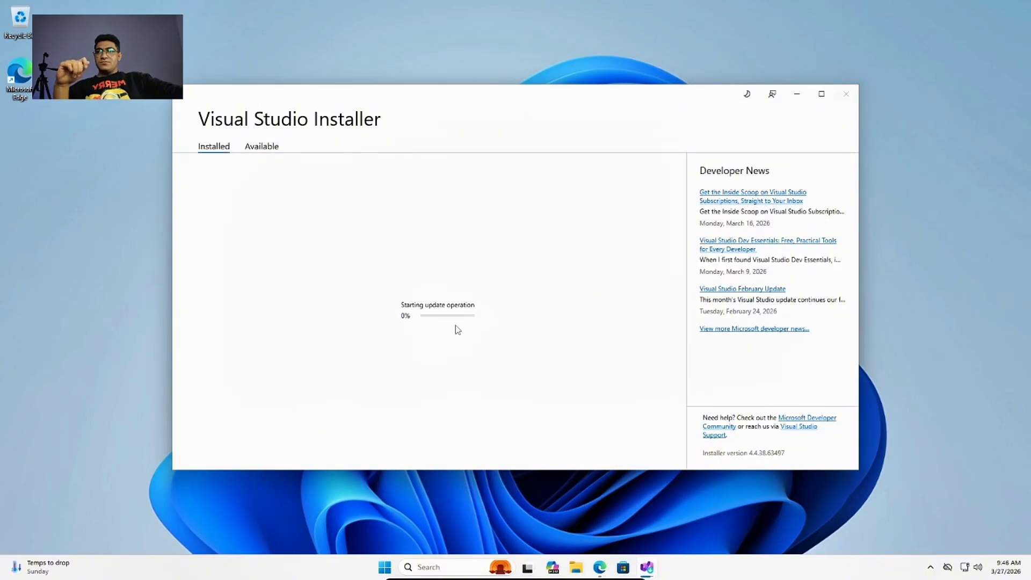
click(628, 309)
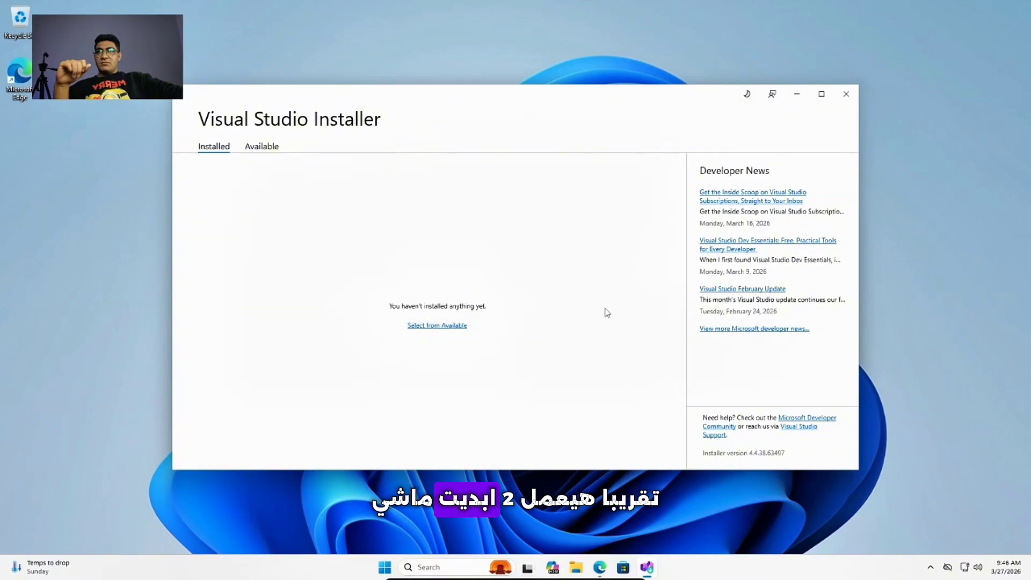
- Request the Visual Studio Enterprise 2026 Insiders installation from the available editions and accept the required installer update
click(426, 326)
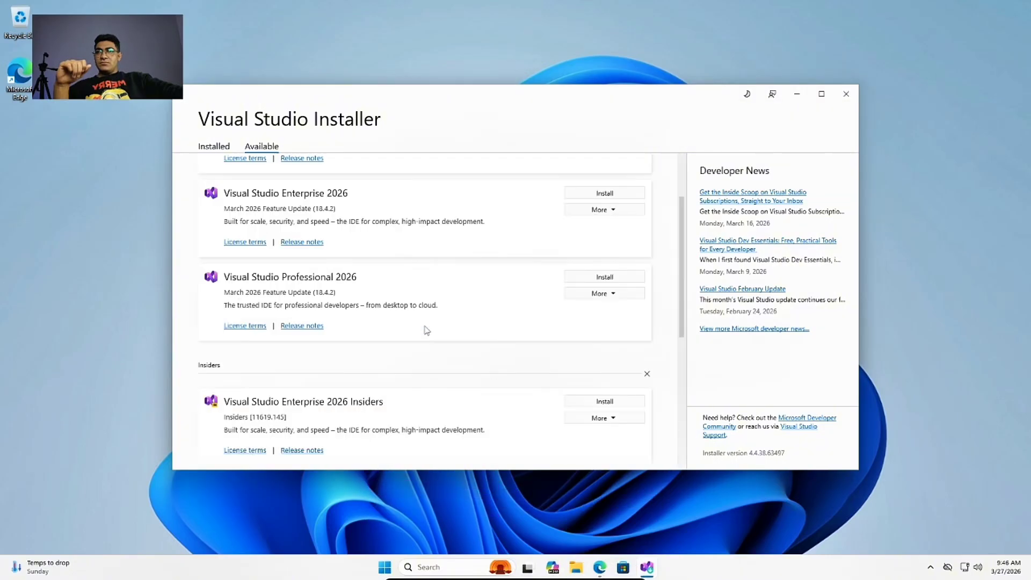
scroll(587, 337, down, 1)
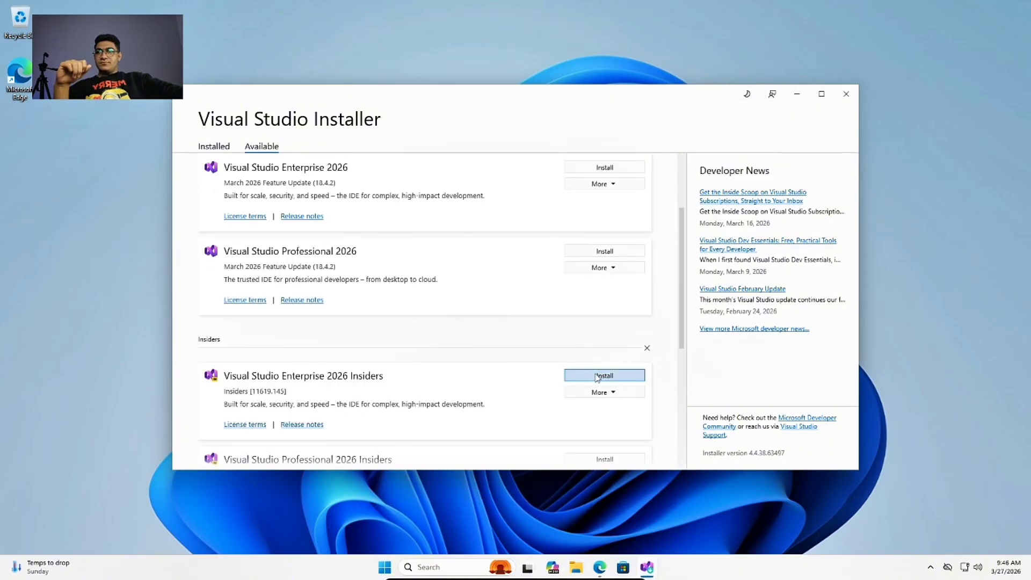
click(597, 376)
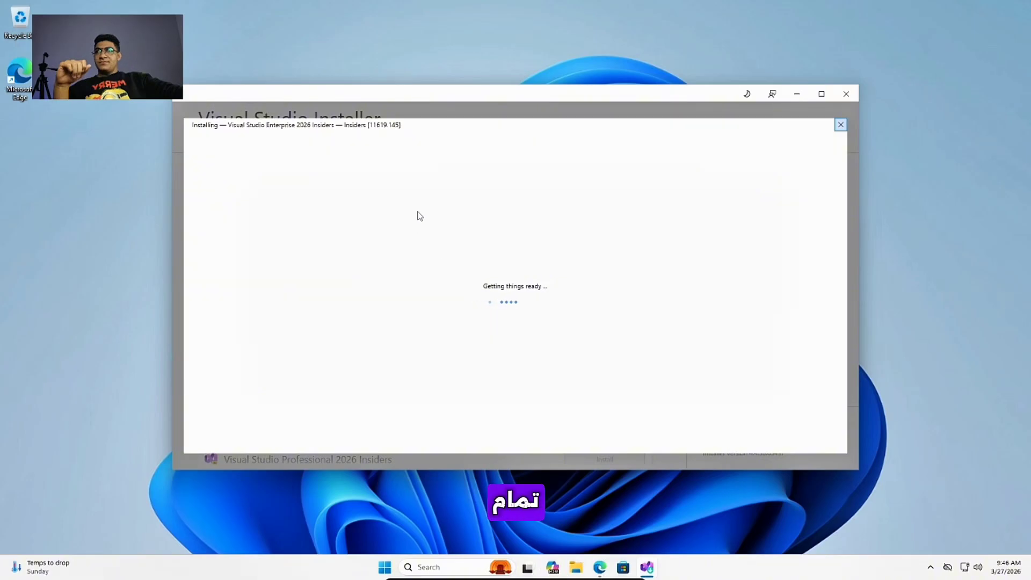
click(593, 293)
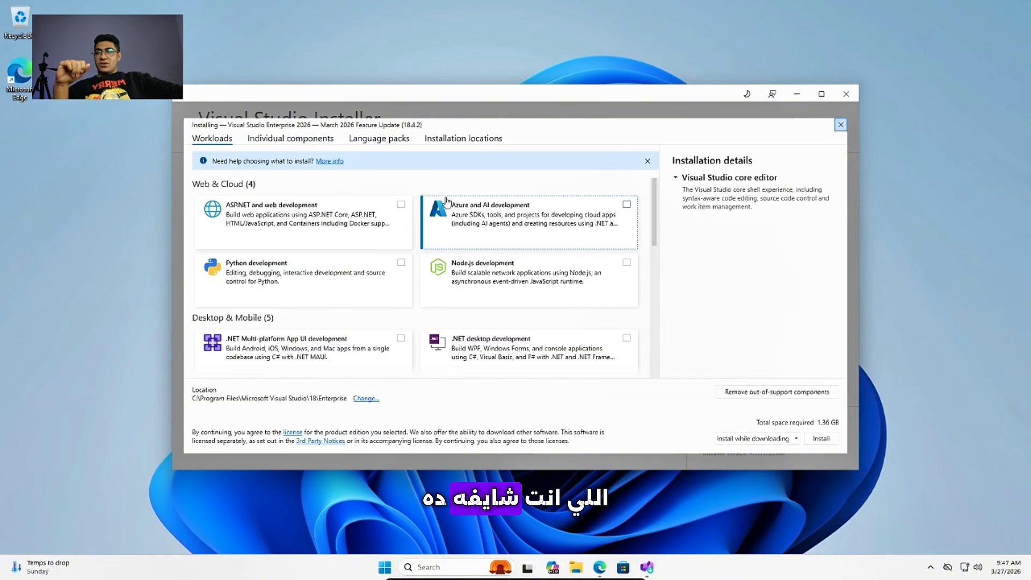
- Include the Desktop development with C++ workload for Visual Studio Enterprise 2026 and start the installation
scroll(325, 298, down, 1)
scroll(329, 299, down, 1)
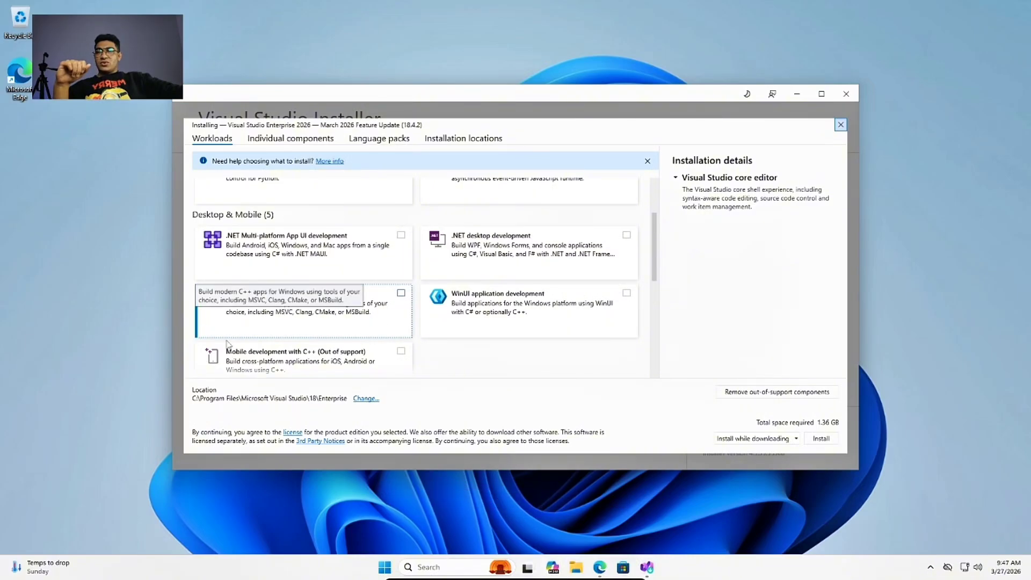
click(402, 293)
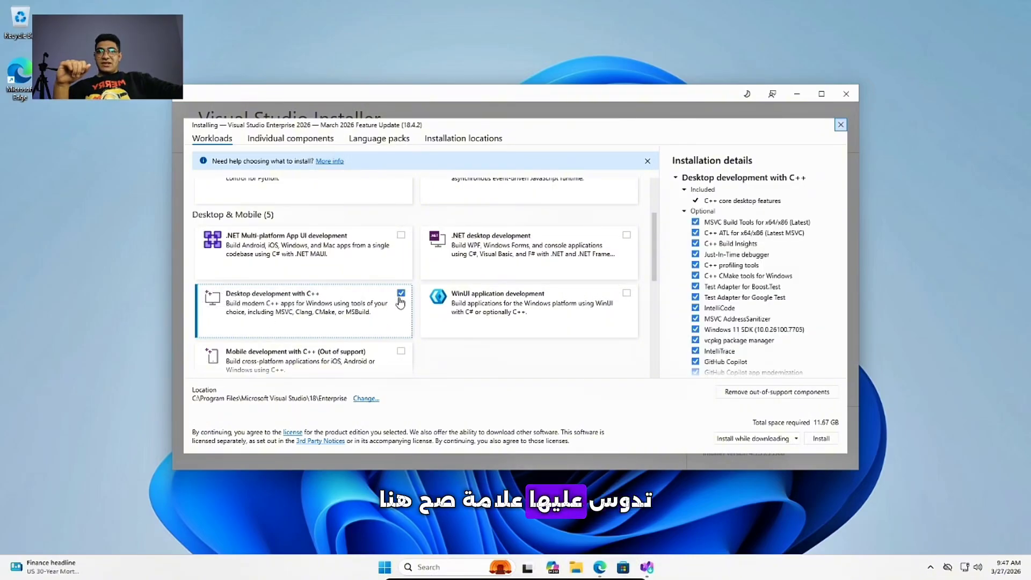
scroll(779, 322, down, 1)
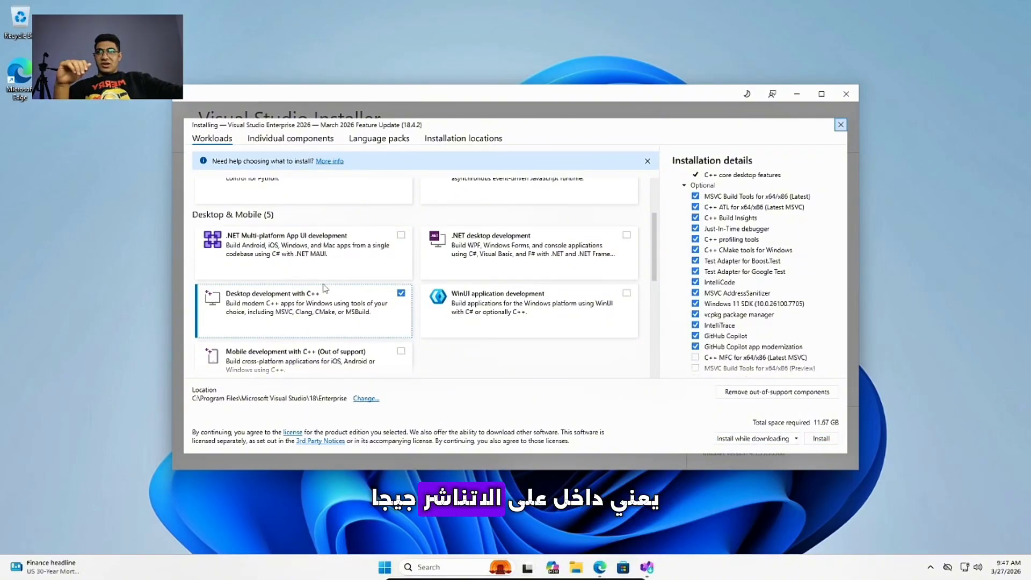
click(822, 439)
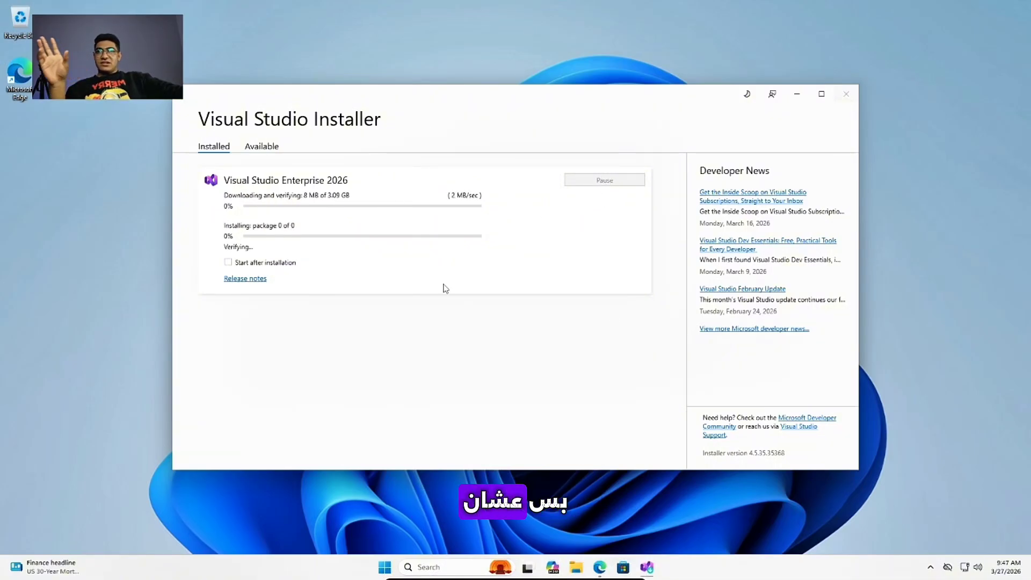
- Pause the Visual Studio Enterprise 2026 installation and minimize the installer window
click(601, 183)
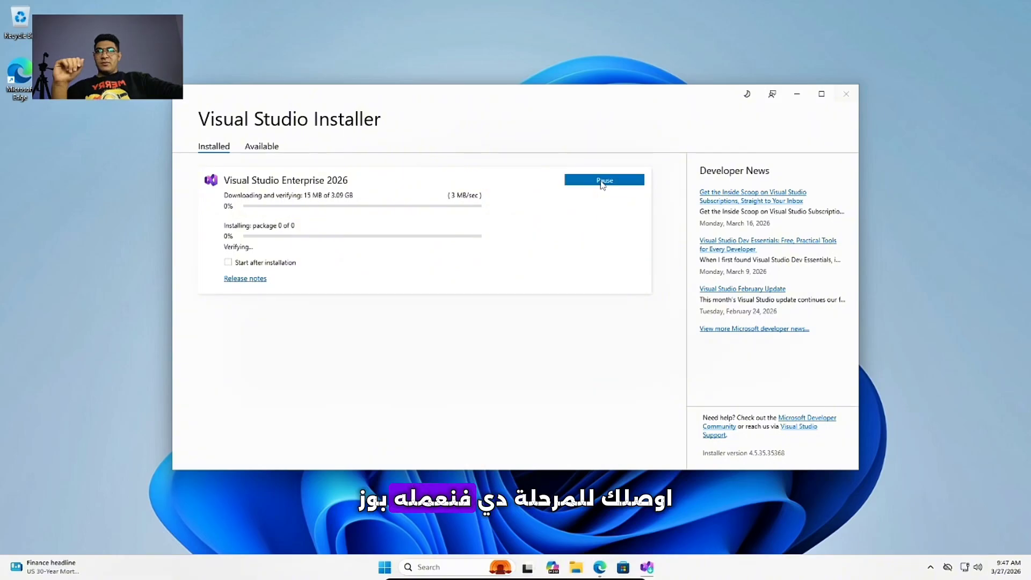
click(797, 95)
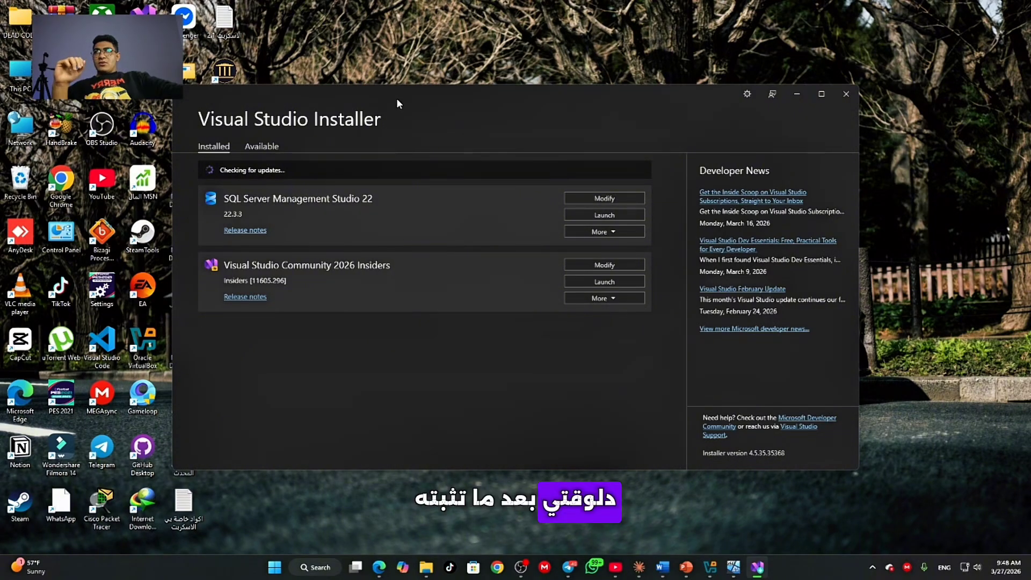
- Launch Visual Studio Community 2026 Insiders from the installed products and minimize the installer window
drag(396, 97, 418, 99)
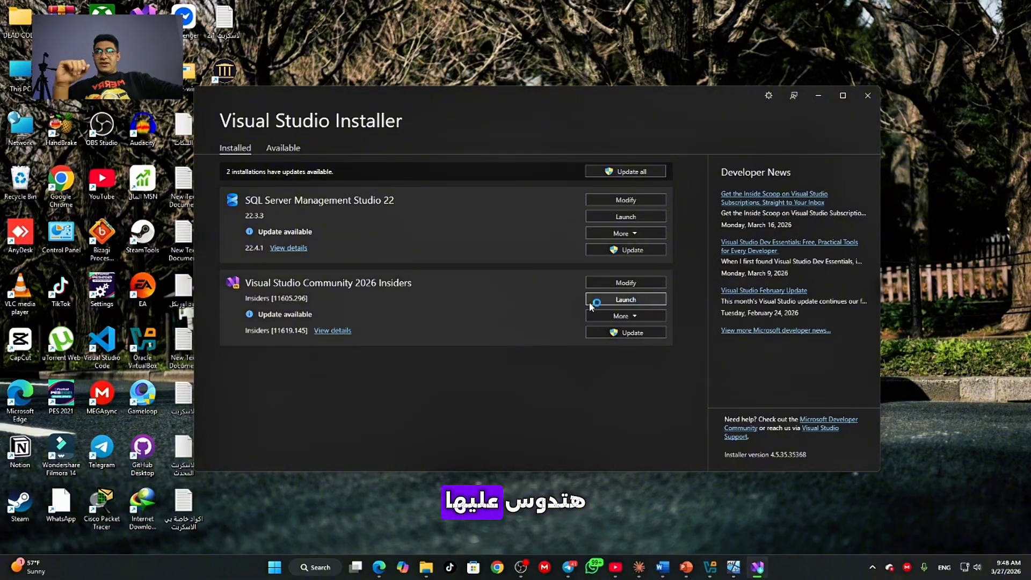
click(625, 301)
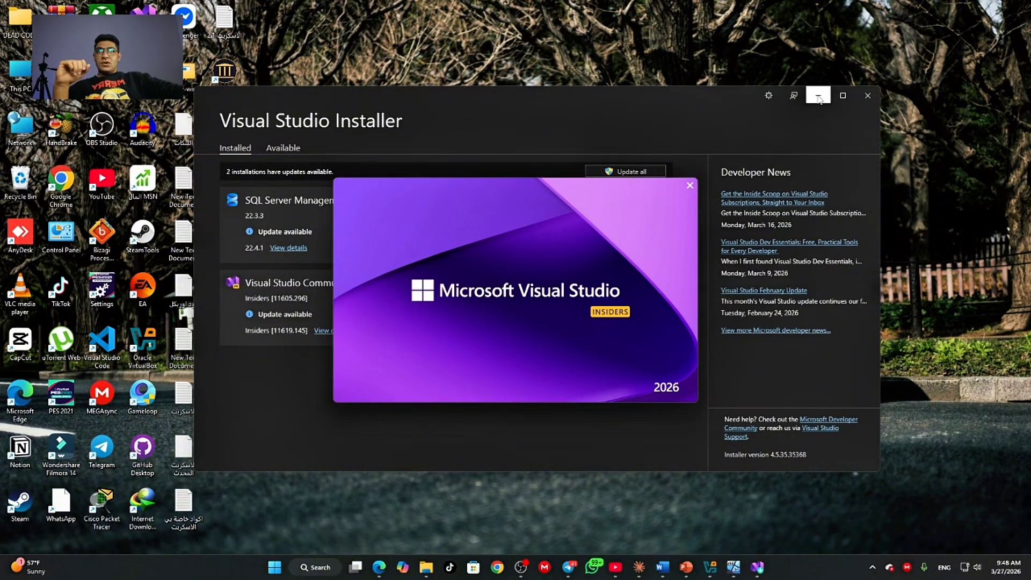
click(818, 96)
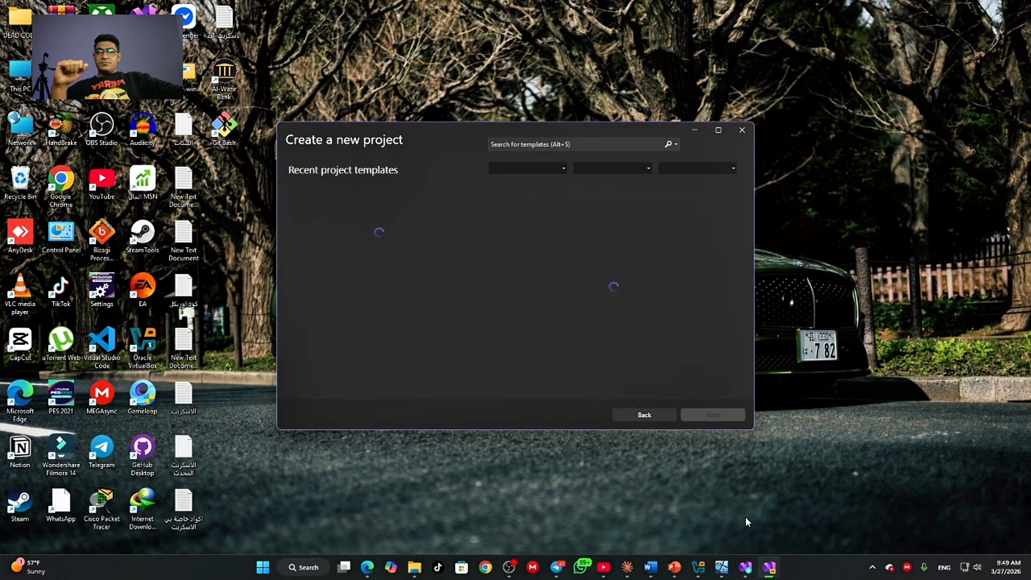
- Close the paused Windows11 virtual machine window
mouse_move(723, 568)
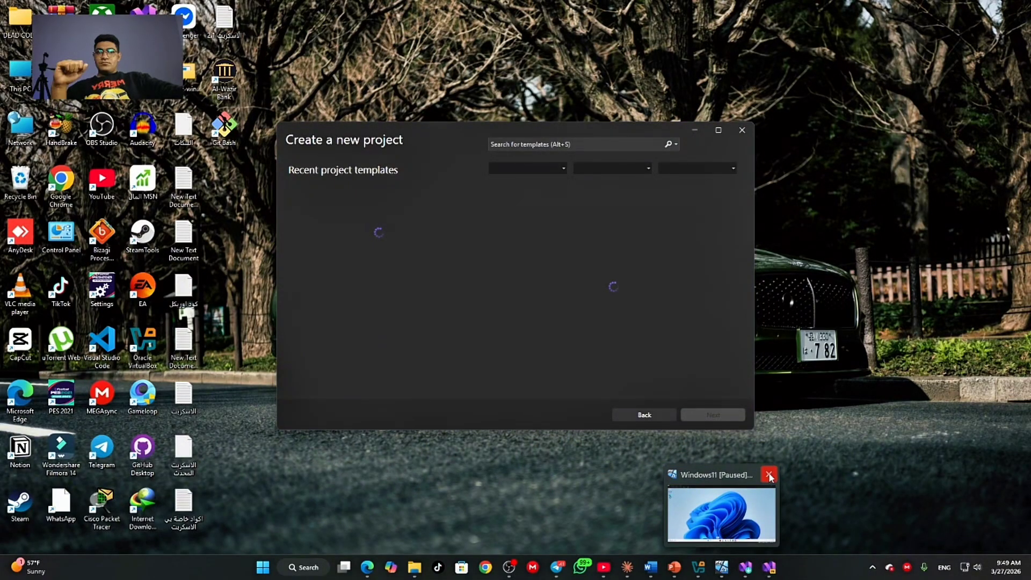
click(770, 476)
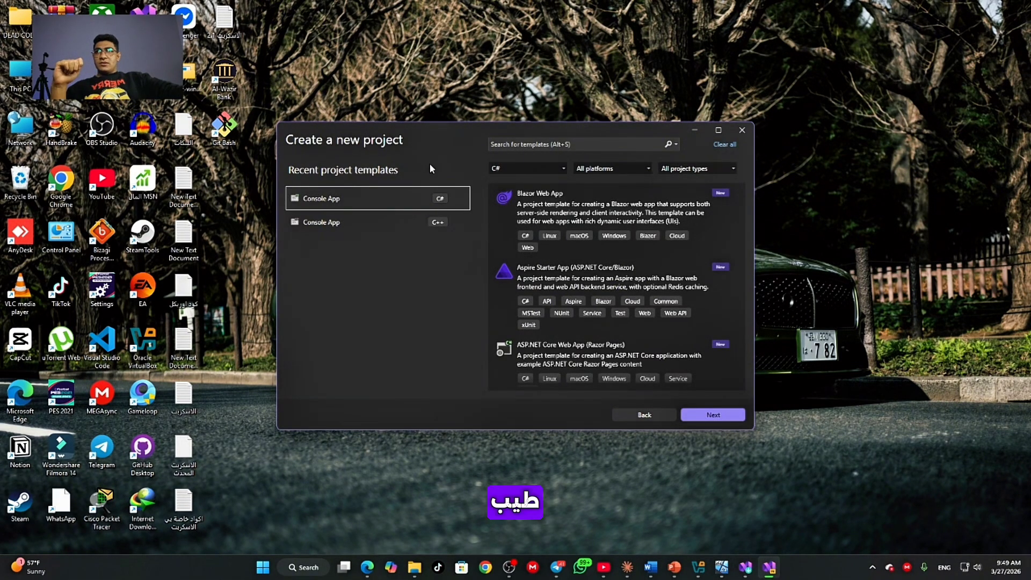
- Filter the project templates to C++ and choose the Console App template for the new project
click(553, 169)
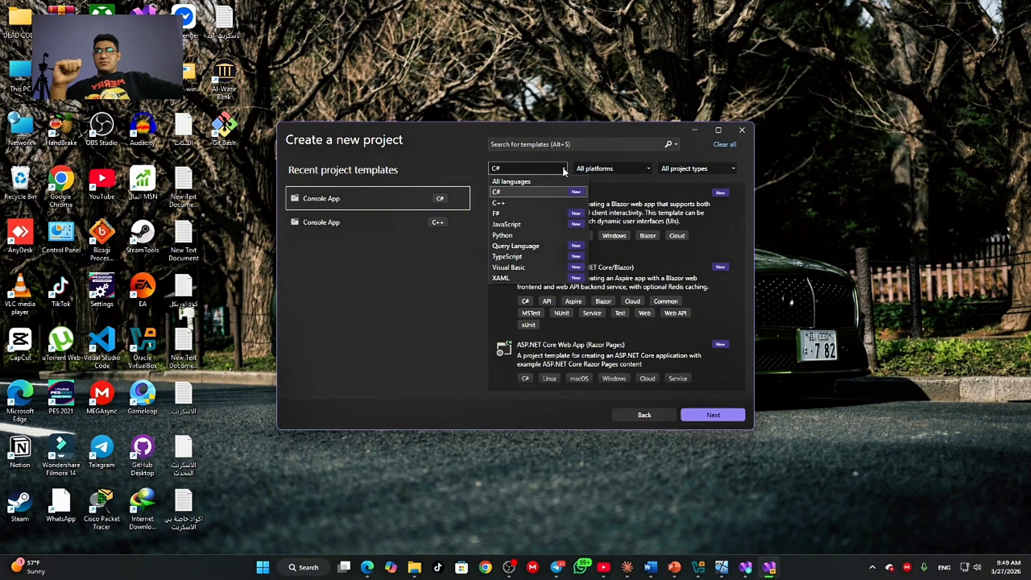
click(527, 202)
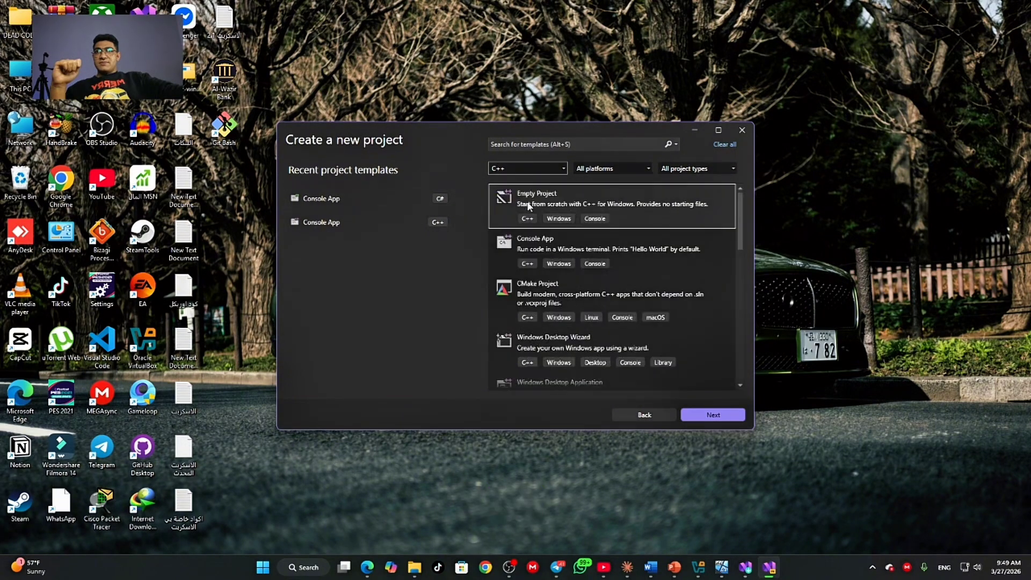
click(543, 248)
click(719, 417)
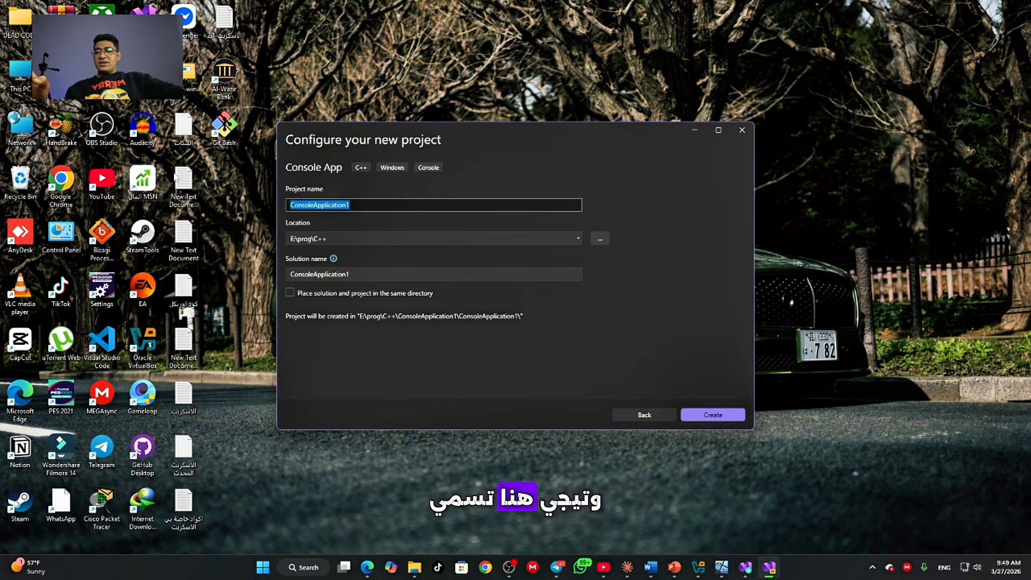
- Create the console project with the name testf and cancel the Close Virtual Machine dialog
text(t)
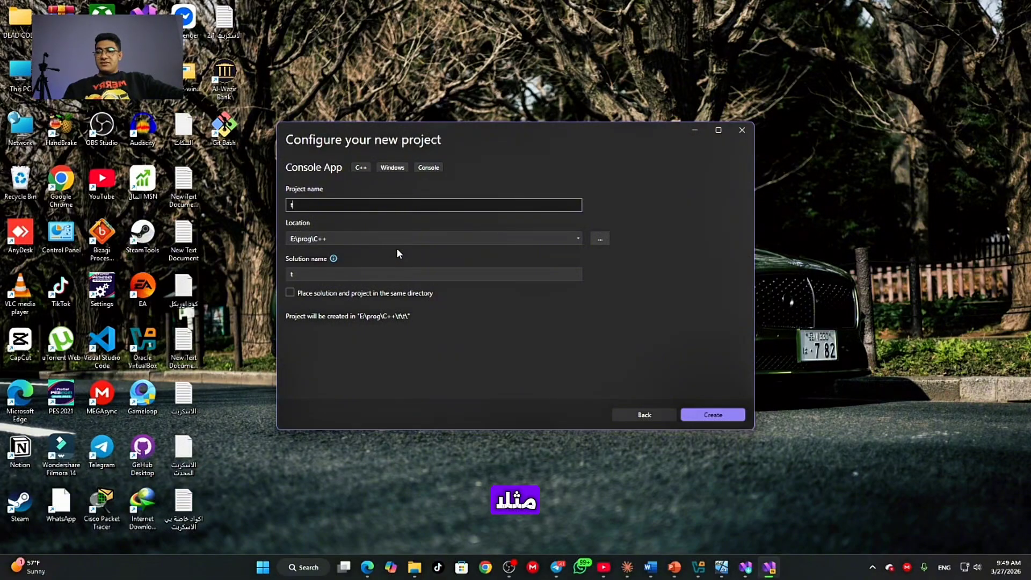
text(est)
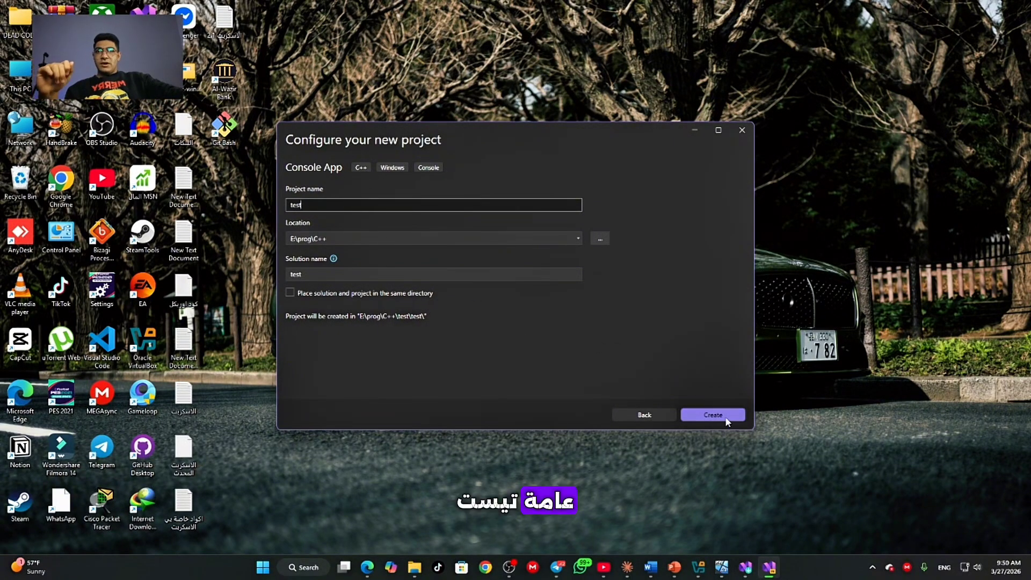
text(f)
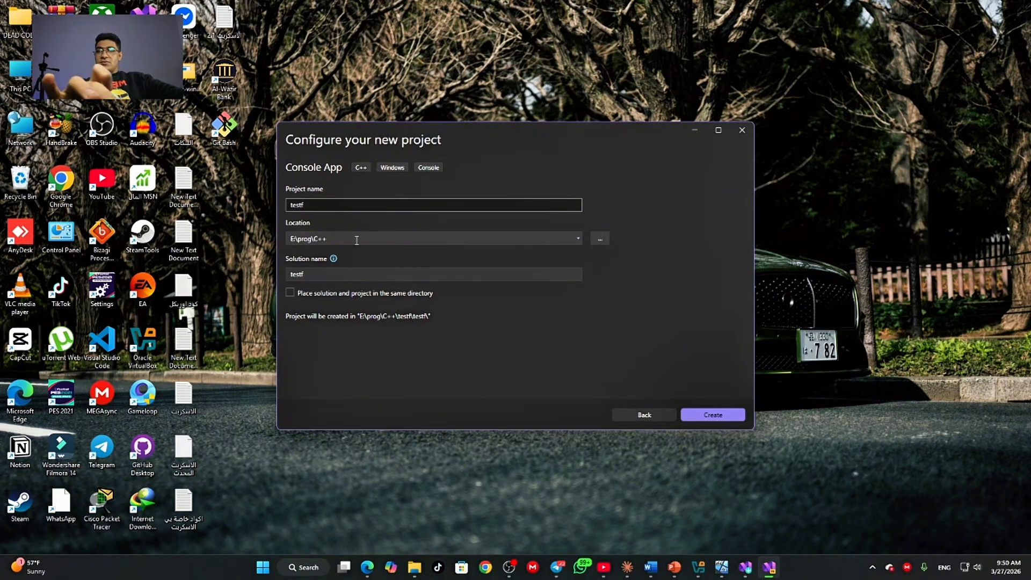
click(717, 417)
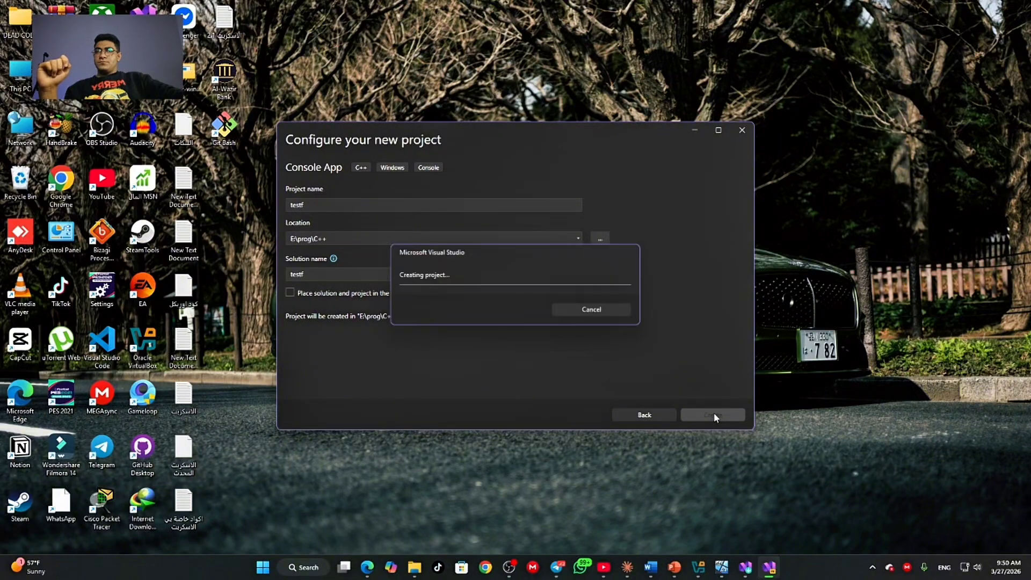
drag(434, 251, 442, 231)
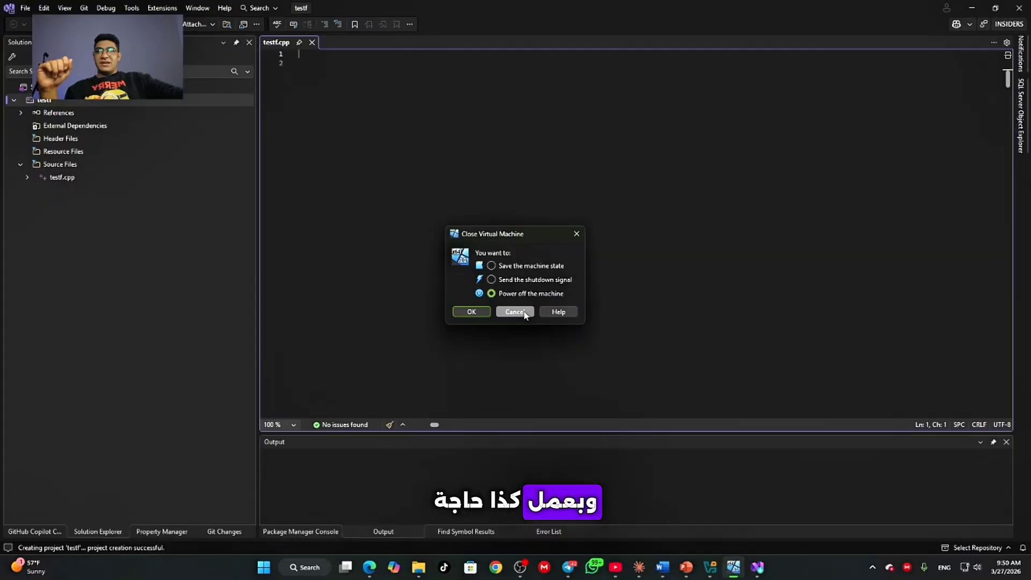
click(514, 312)
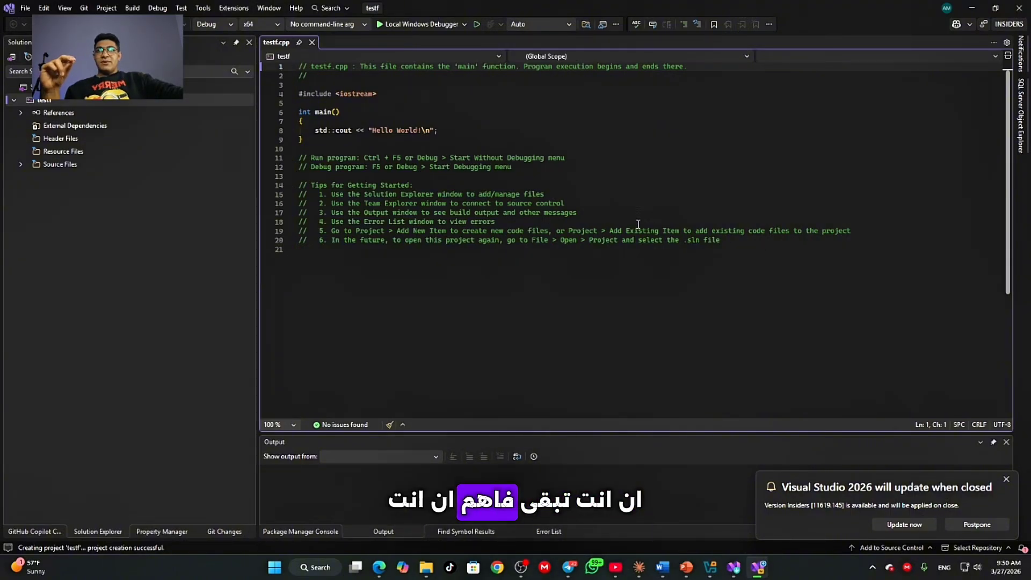
drag(768, 246, 303, 121)
drag(698, 242, 249, 43)
click(570, 287)
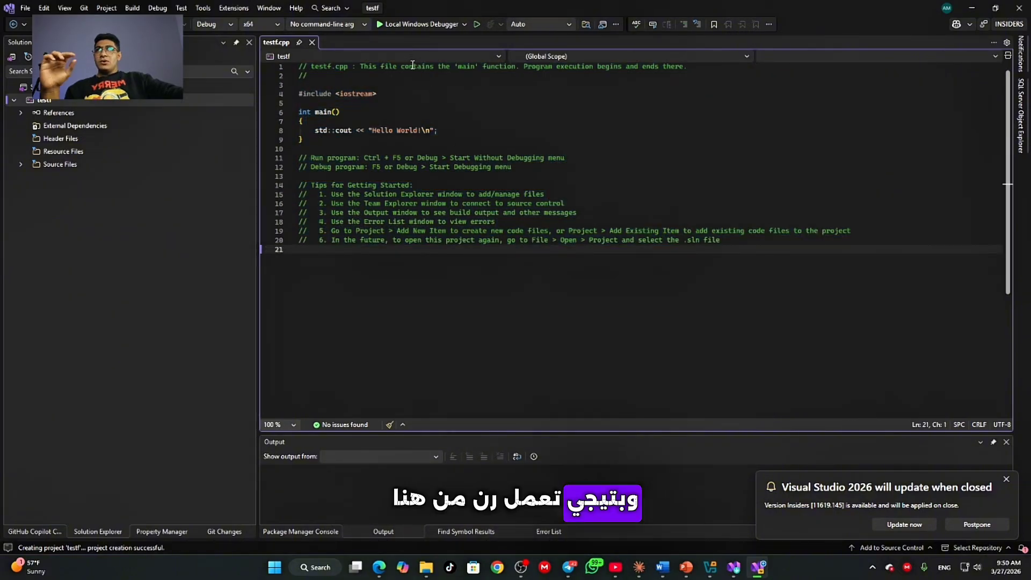
- Build and run the testf project with the Local Windows Debugger
click(386, 24)
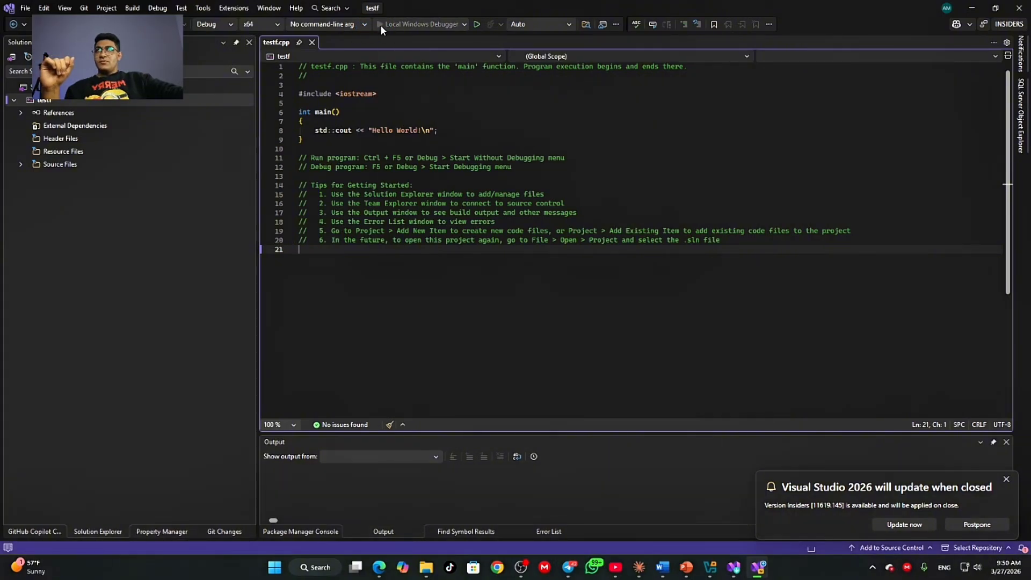
click(381, 26)
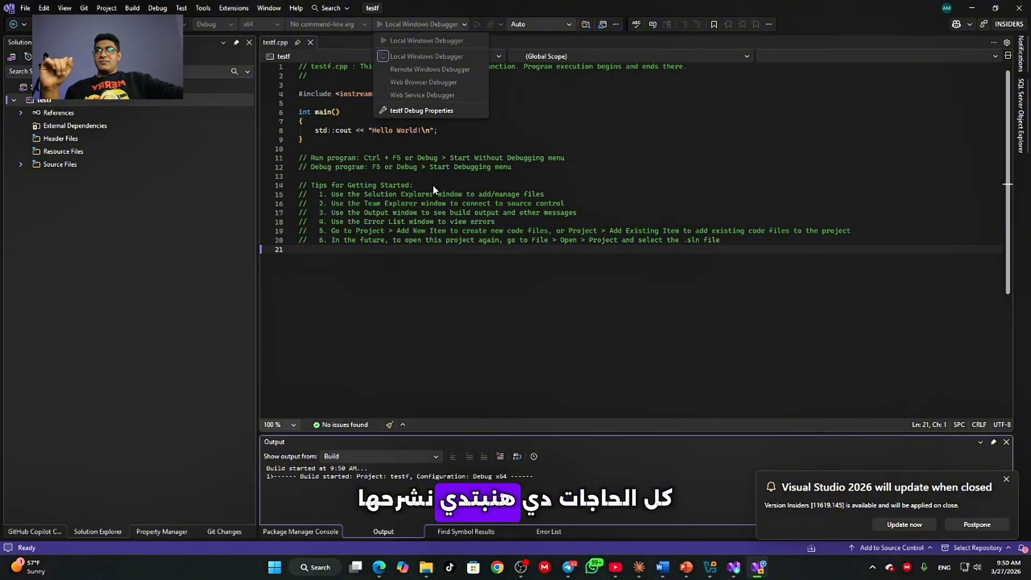
click(412, 204)
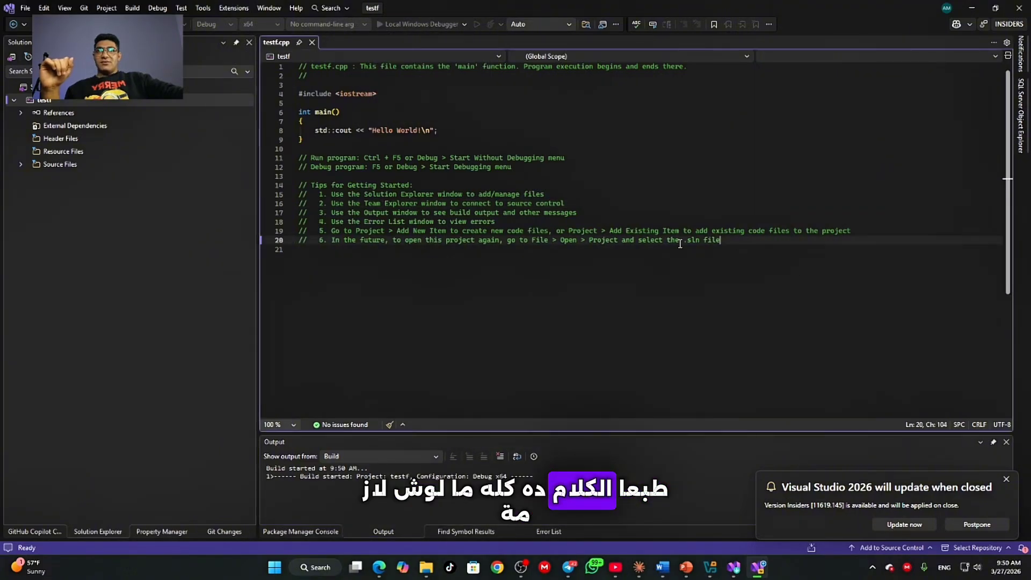
- Delete the template comments below the main function and above the include line in testf.cpp
drag(741, 241, 273, 149)
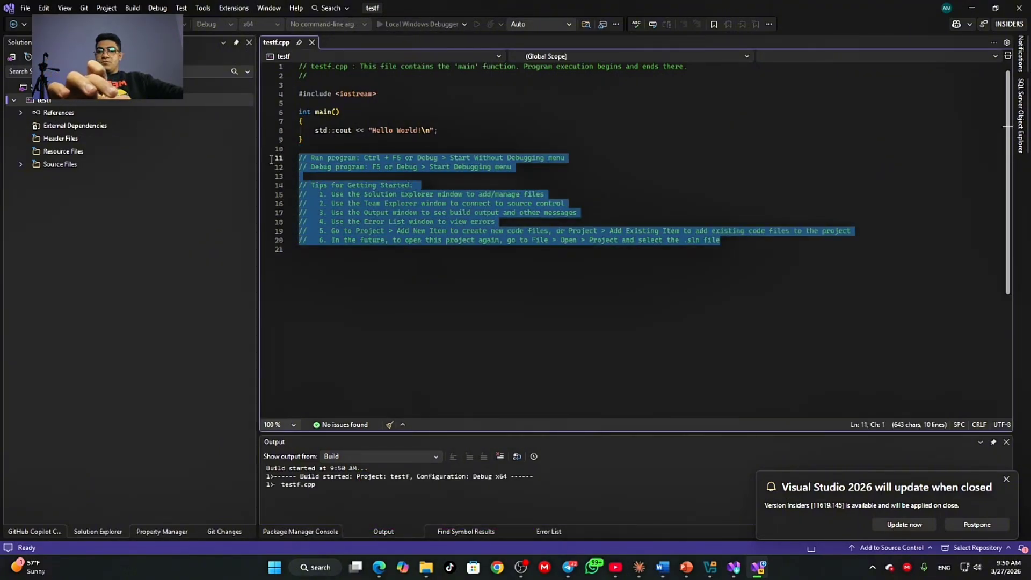
key(Delete)
drag(313, 80, 299, 66)
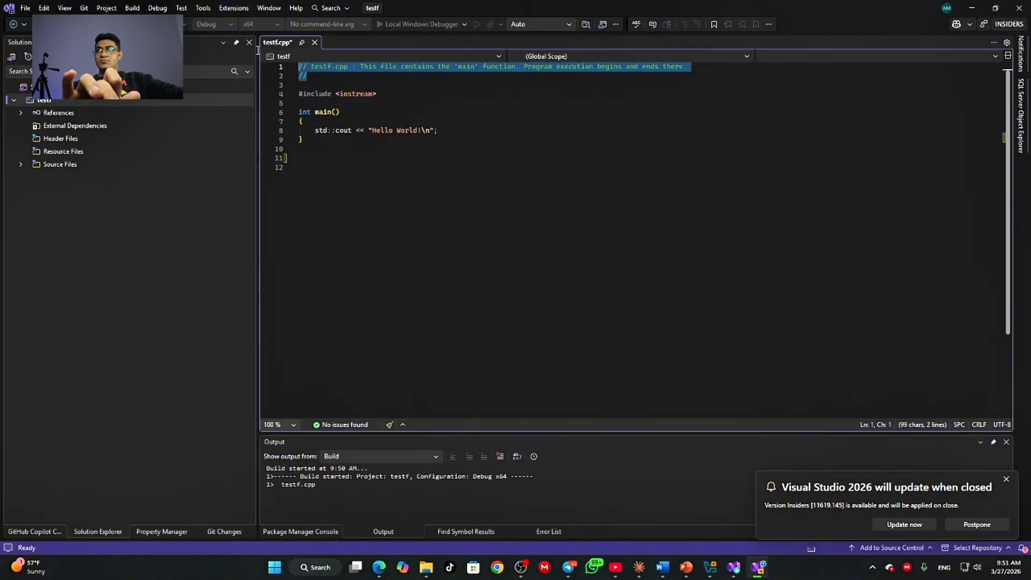
key(Delete)
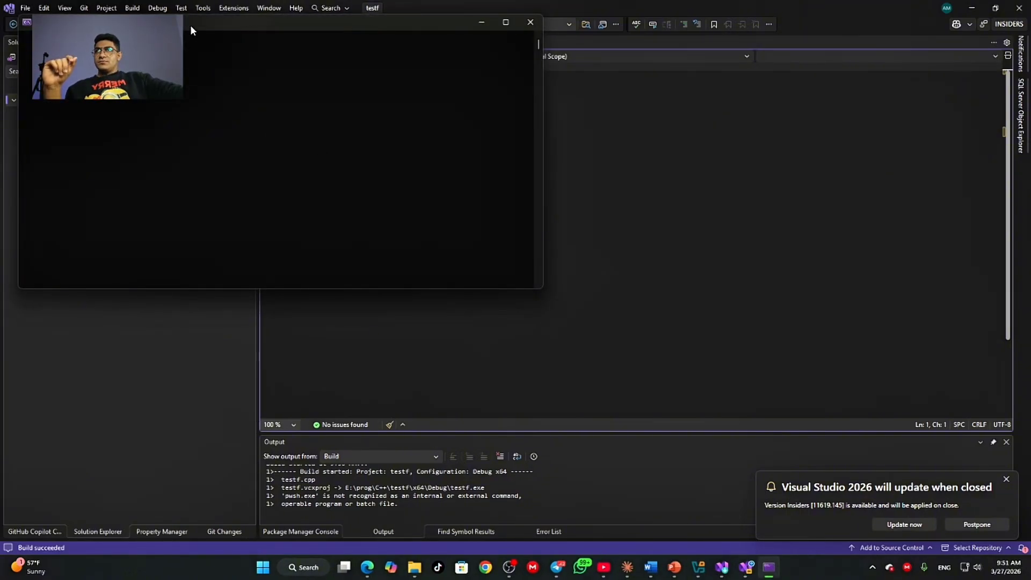
- Move the debug console clear of the corner, check the program's printed output, and close the console
drag(192, 30, 455, 147)
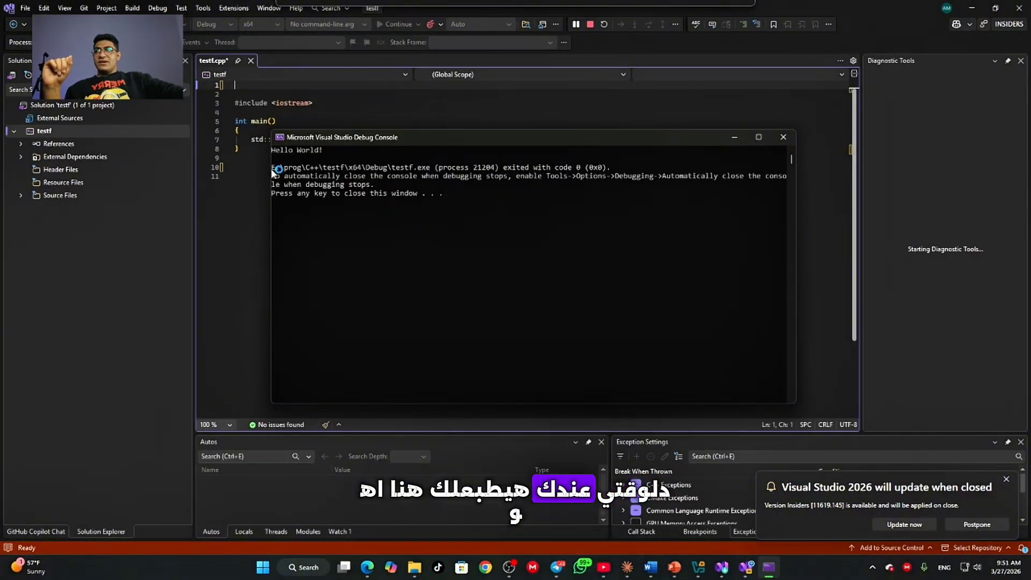
drag(274, 155, 332, 154)
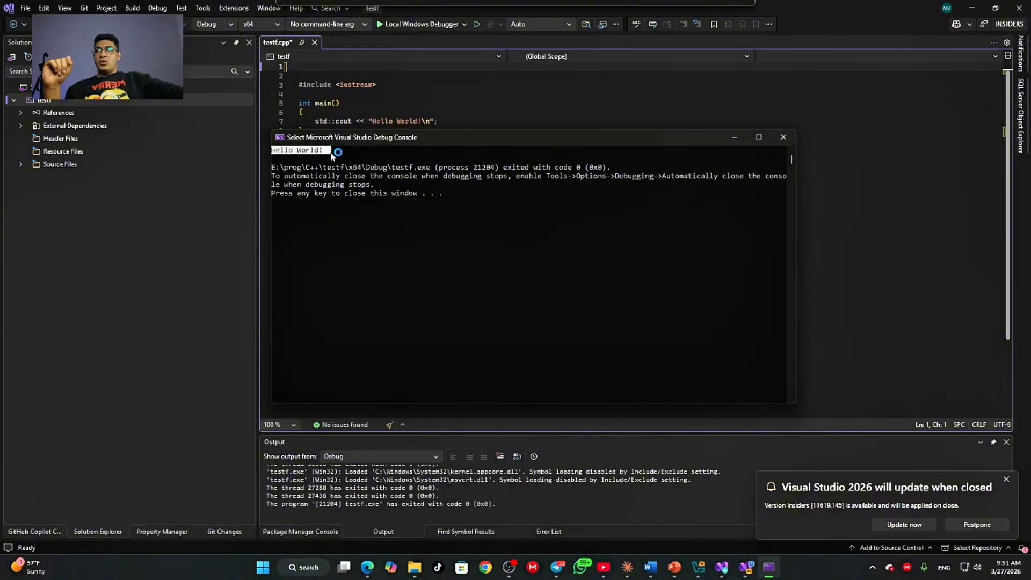
click(784, 137)
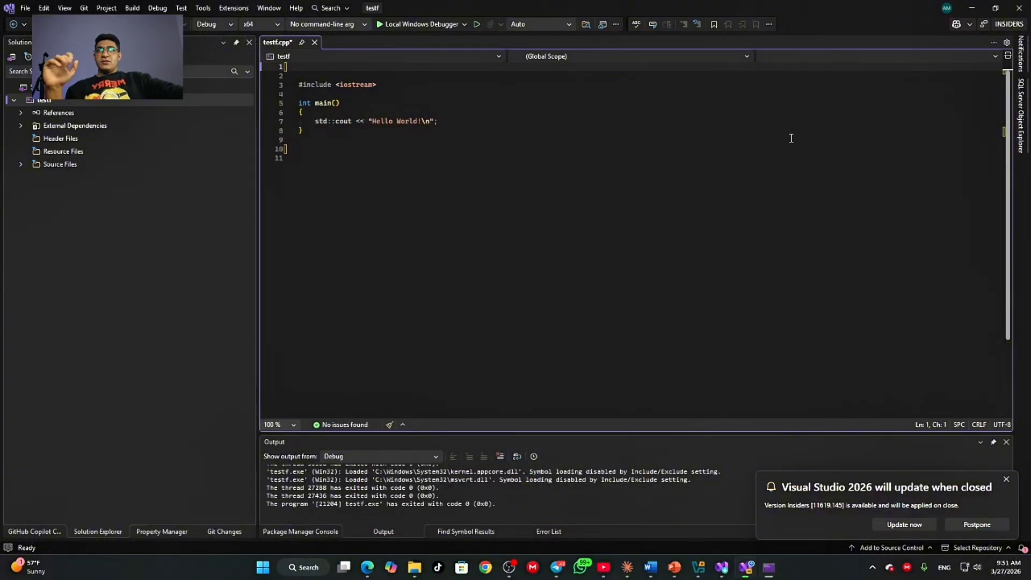